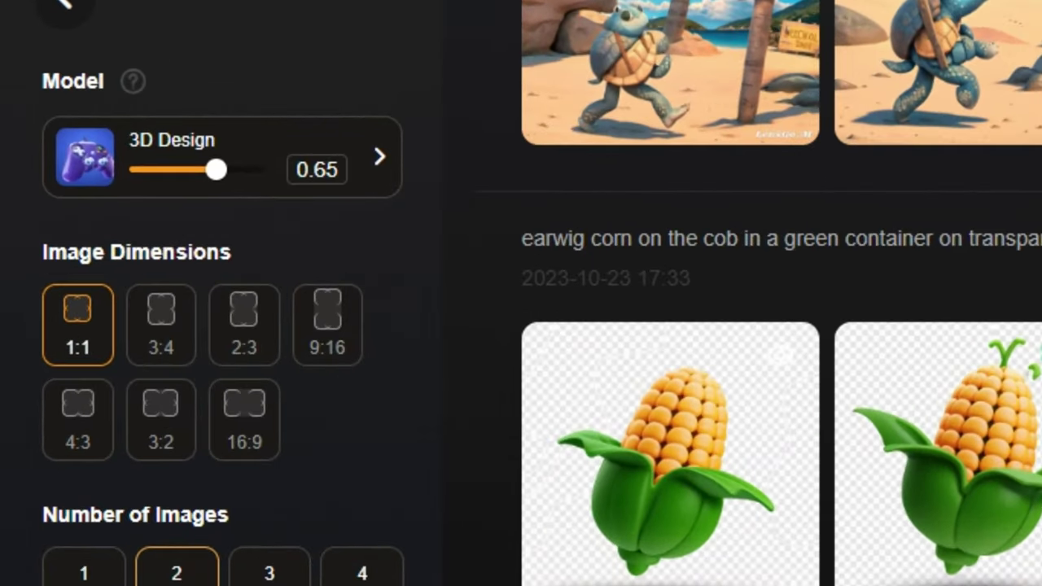
- Look through the core and featured models available for image generation
left_click(189, 225)
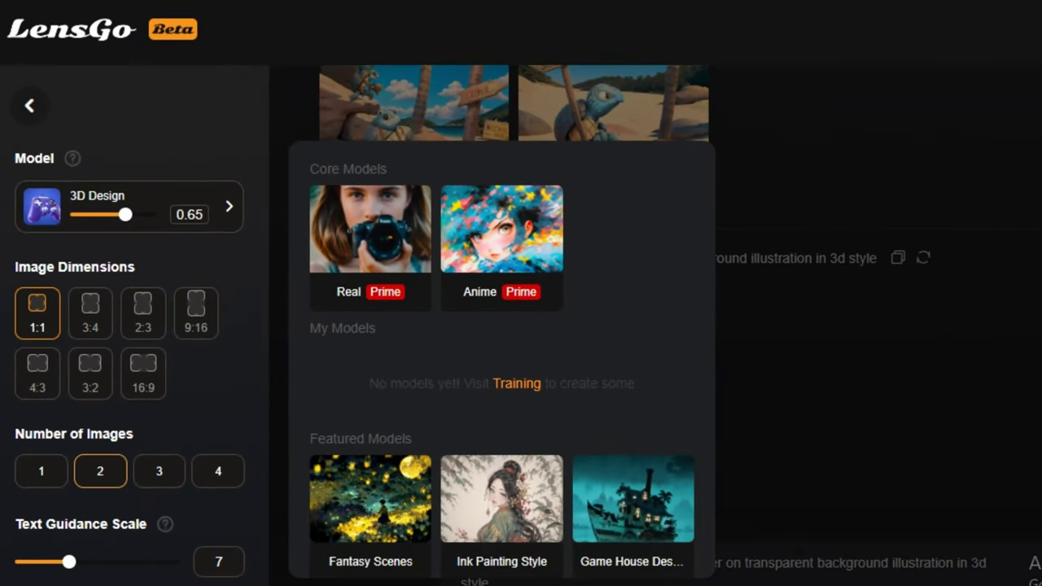
scroll(502, 358, "down", 3)
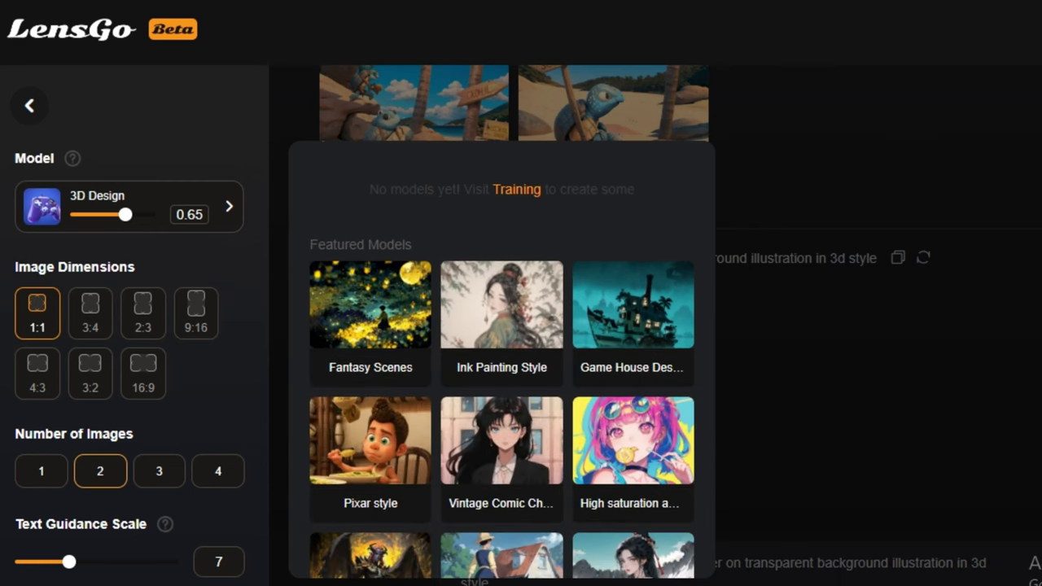
scroll(502, 358, "down", 5)
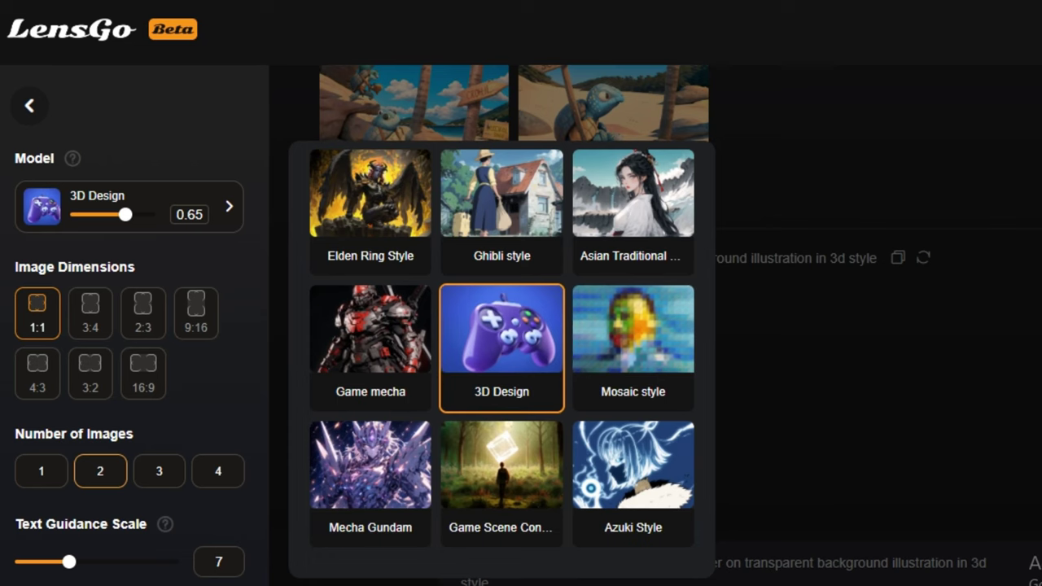
scroll(502, 358, "up", 8)
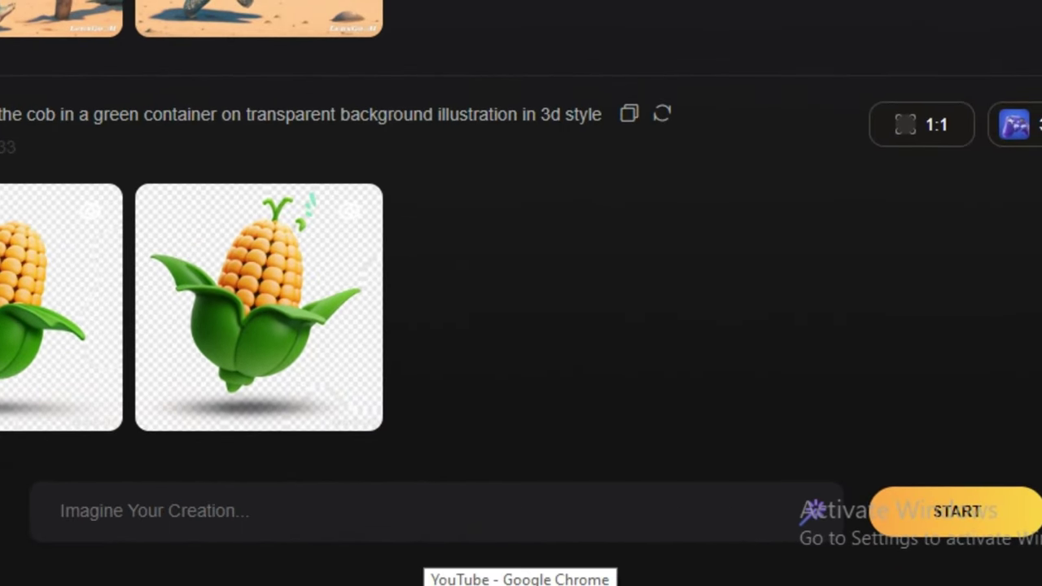
- Generate images from the prompt "a 22 years old french woman , on street , curly hairs , cinematic , photorealistic"
type("a 22 years old french woman , on street , curly hairs , cinematic , photorealistic")
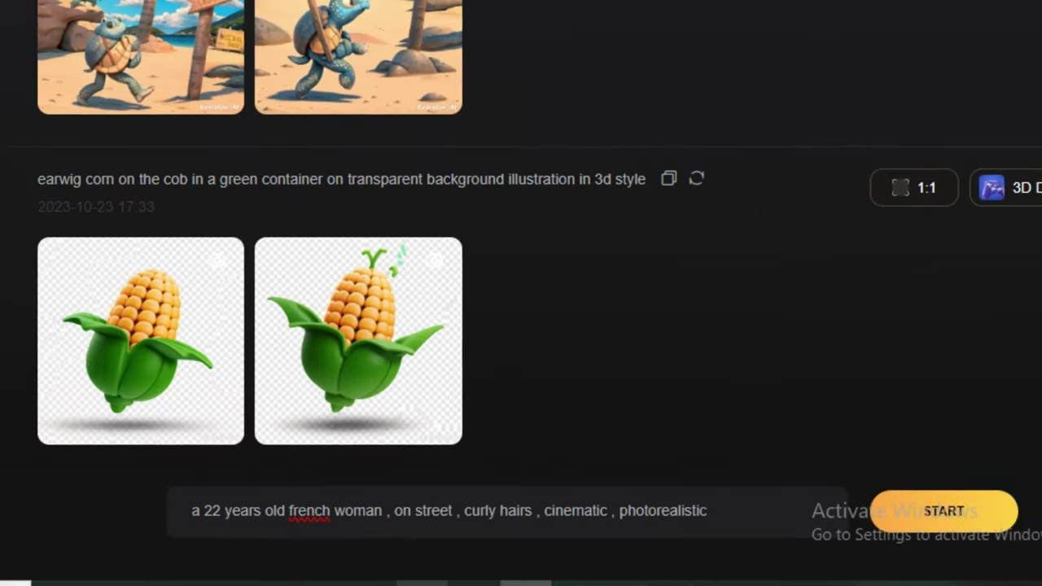
key("Return")
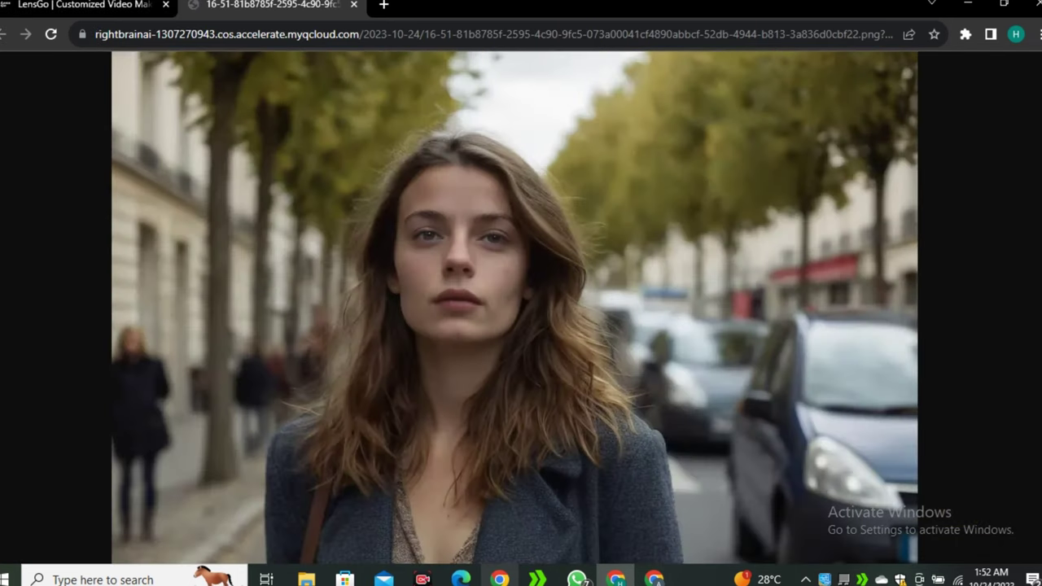
- Inspect the generated image of the woman in the dark blue coat at full size, from her face down to the watermark
scroll(515, 308, "down", 4)
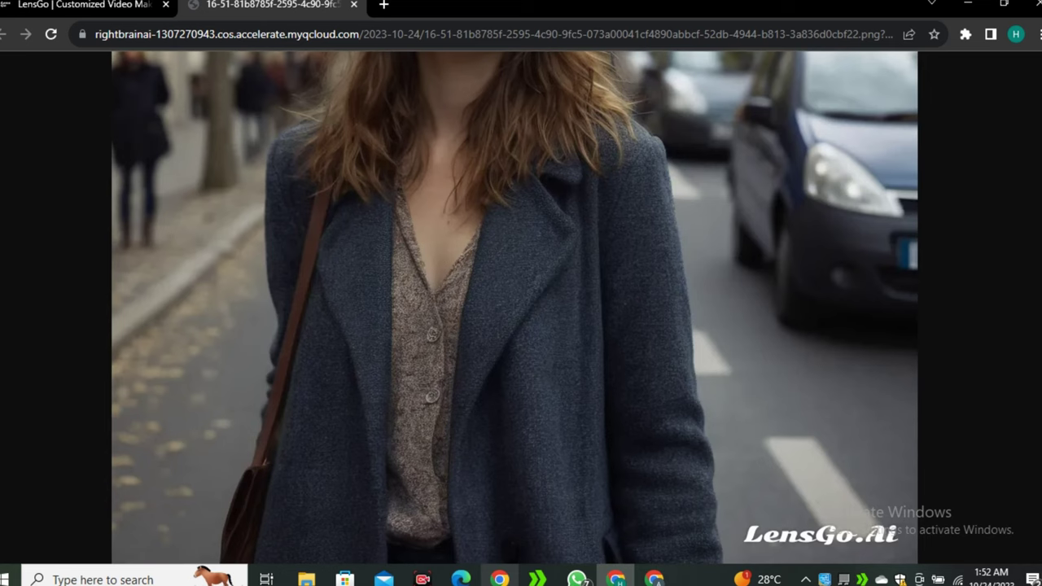
scroll(515, 308, "up", 4)
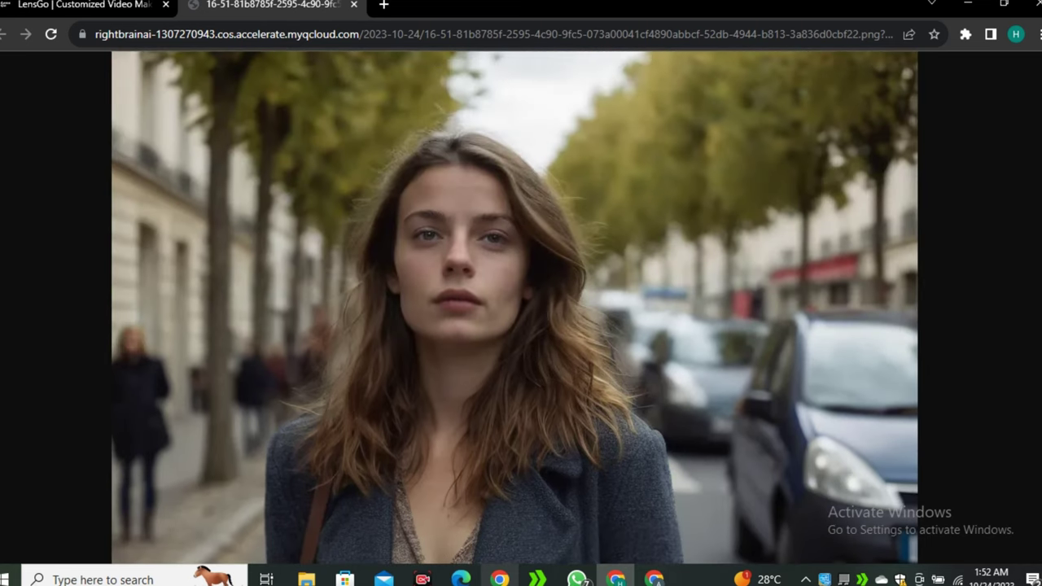
left_click(515, 308)
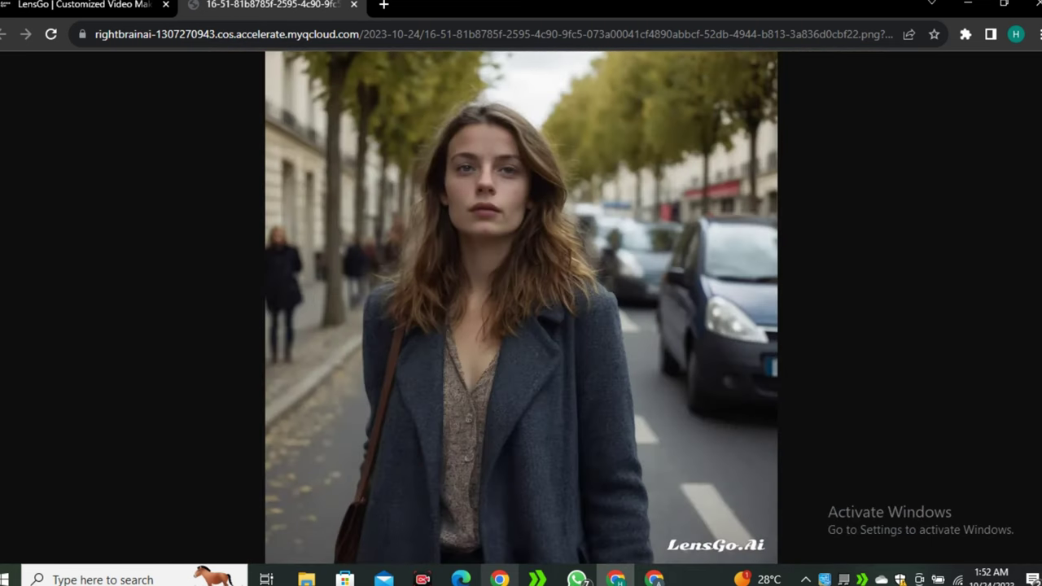
left_click(514, 203)
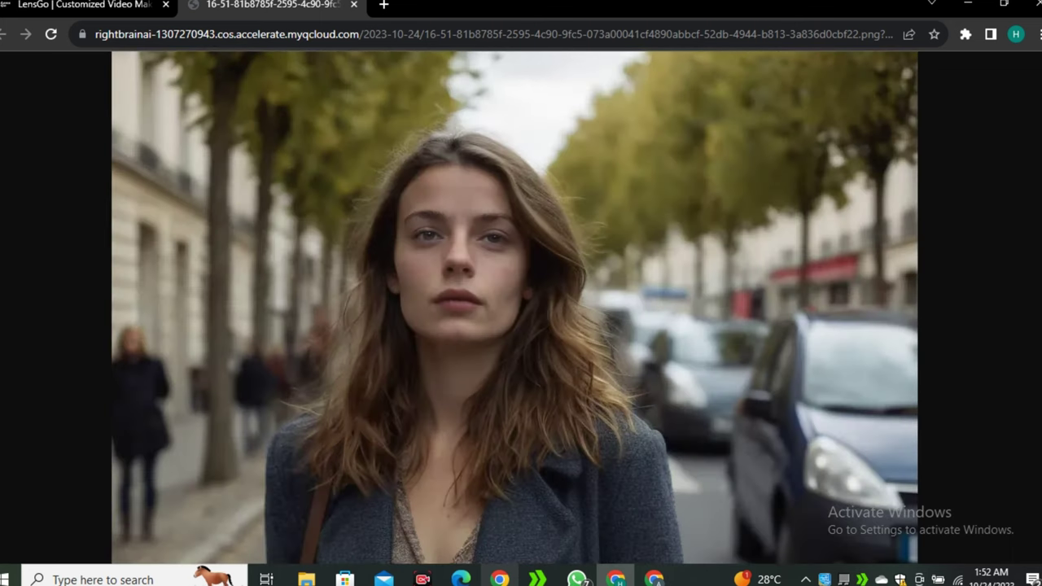
scroll(514, 308, "down", 4)
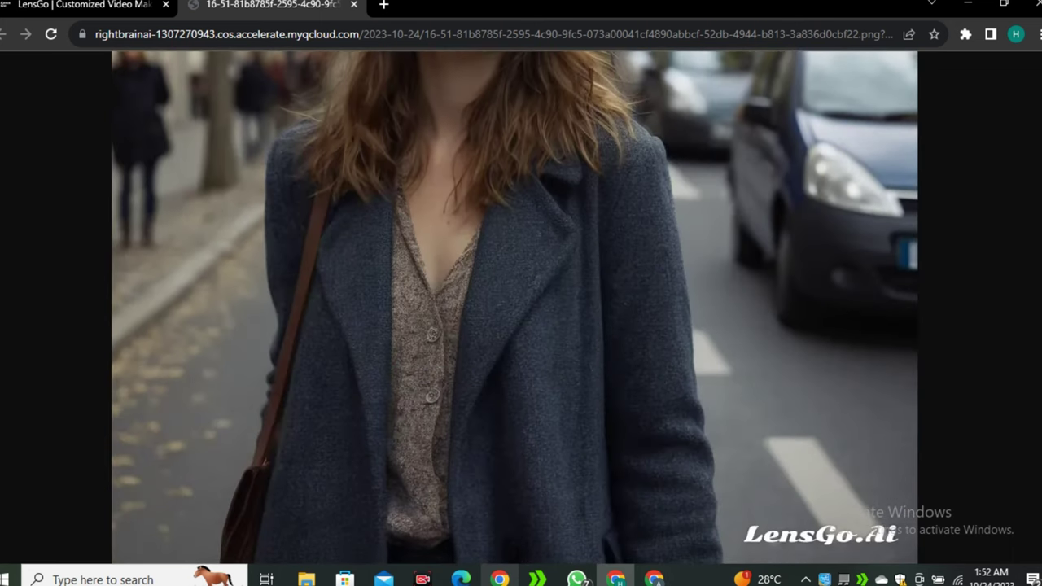
scroll(515, 308, "up", 4)
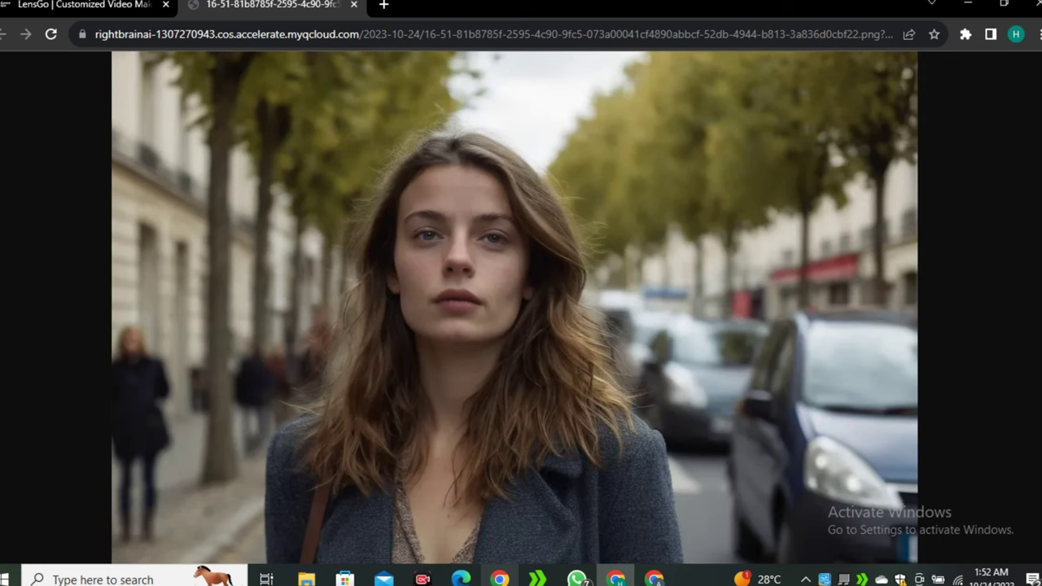
left_click(515, 308)
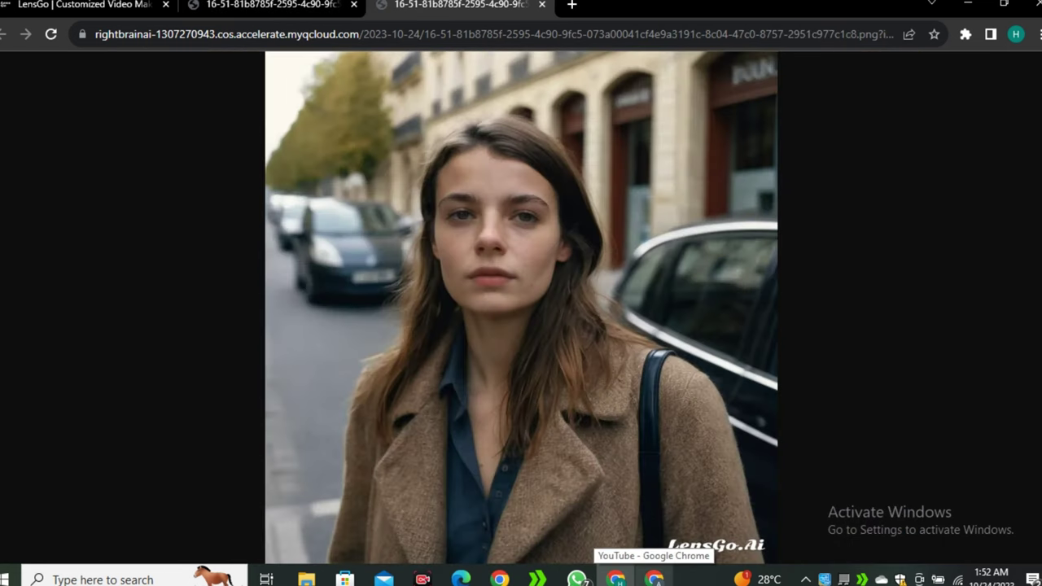
- Inspect the second generated image, the woman in the brown coat, enlarged and at fitted size
left_click(521, 243)
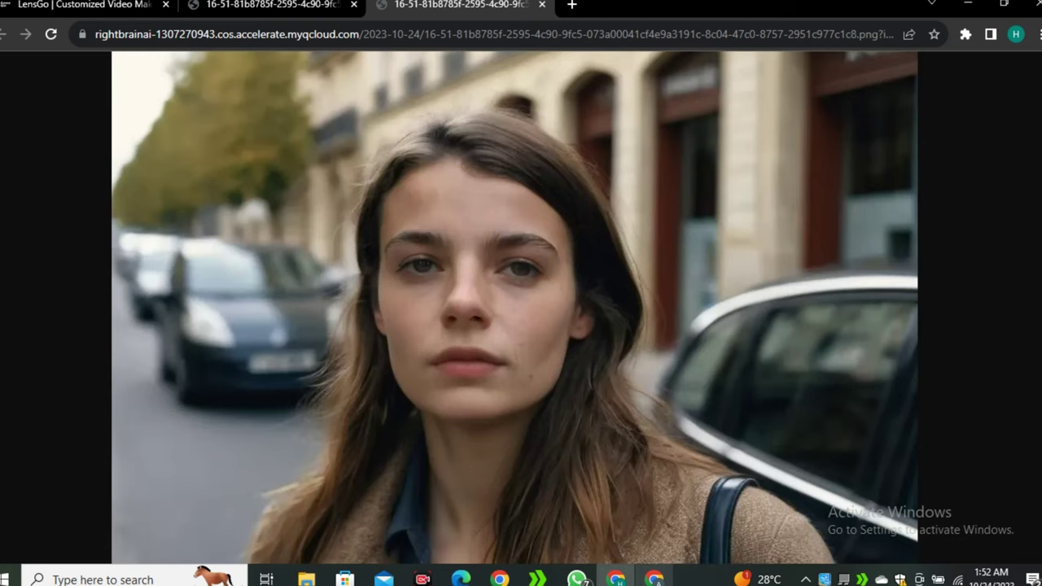
scroll(521, 243, "down", 1)
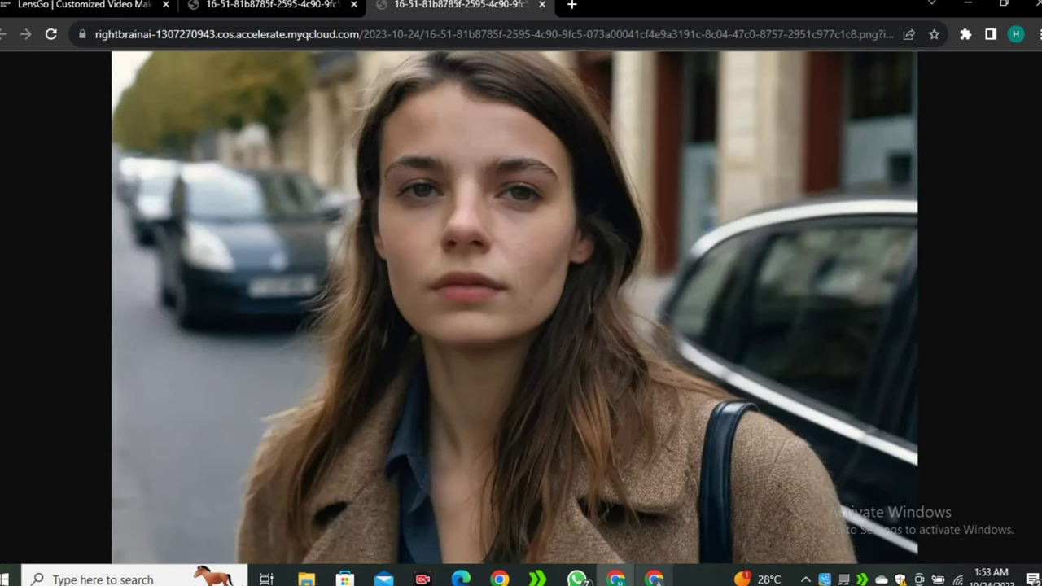
left_click(521, 243)
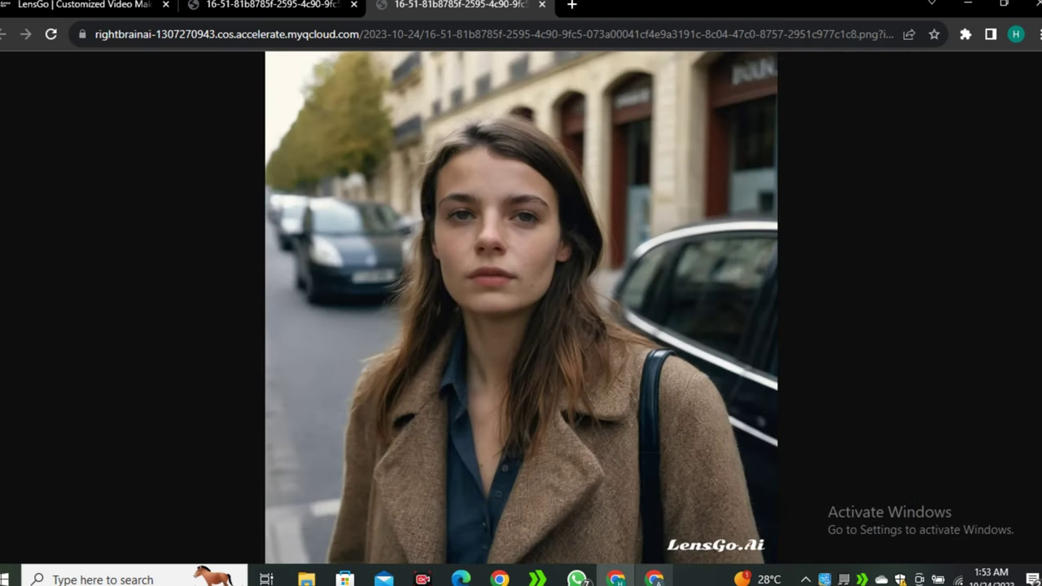
key("ctrl+shift+Tab")
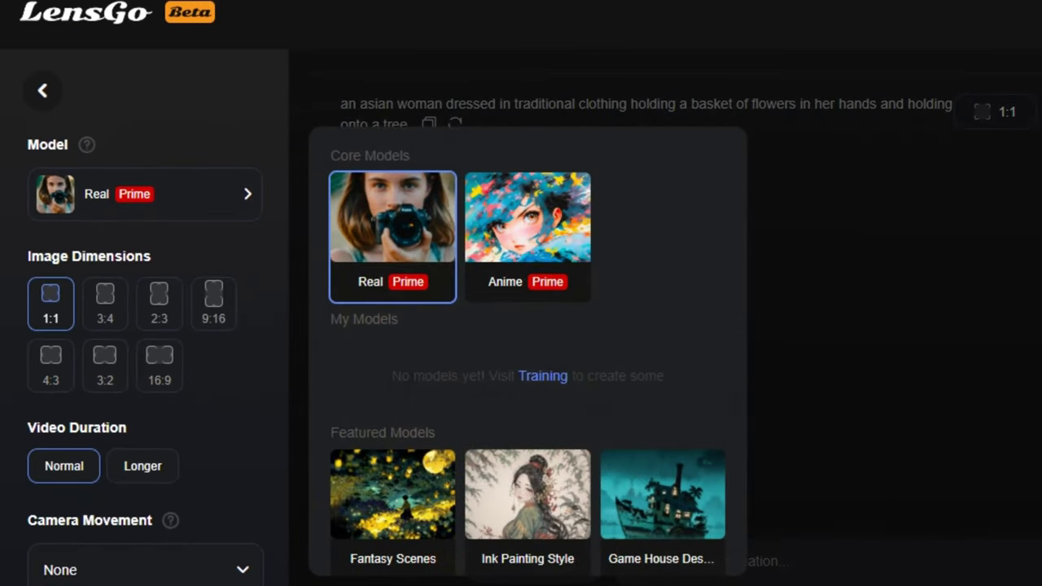
- Look through the core and featured models offered for video generation, then close the list
scroll(528, 351, "down", 1)
scroll(528, 351, "up", 1)
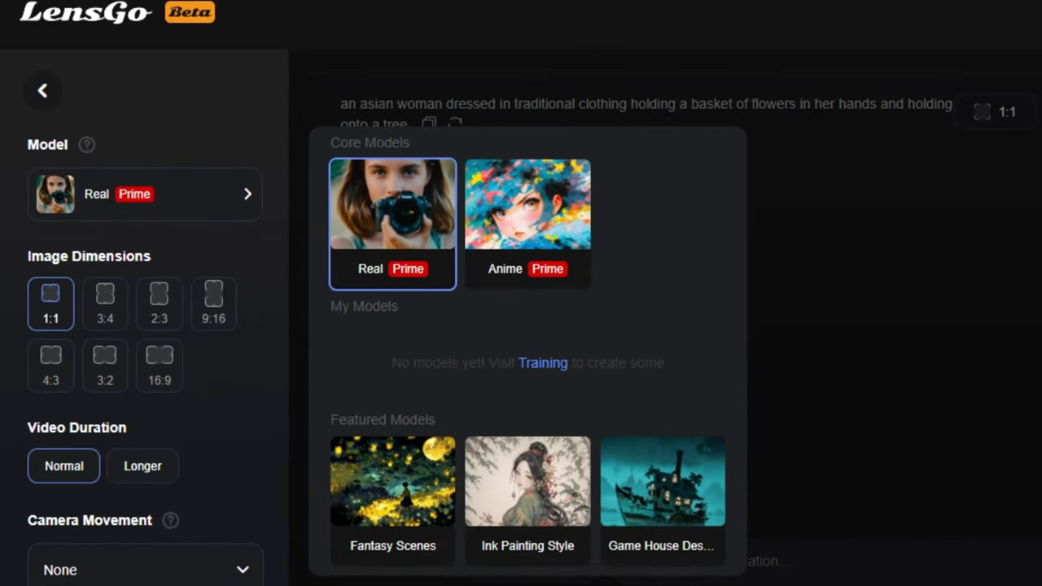
scroll(527, 350, "down", 3)
scroll(528, 350, "down", 3)
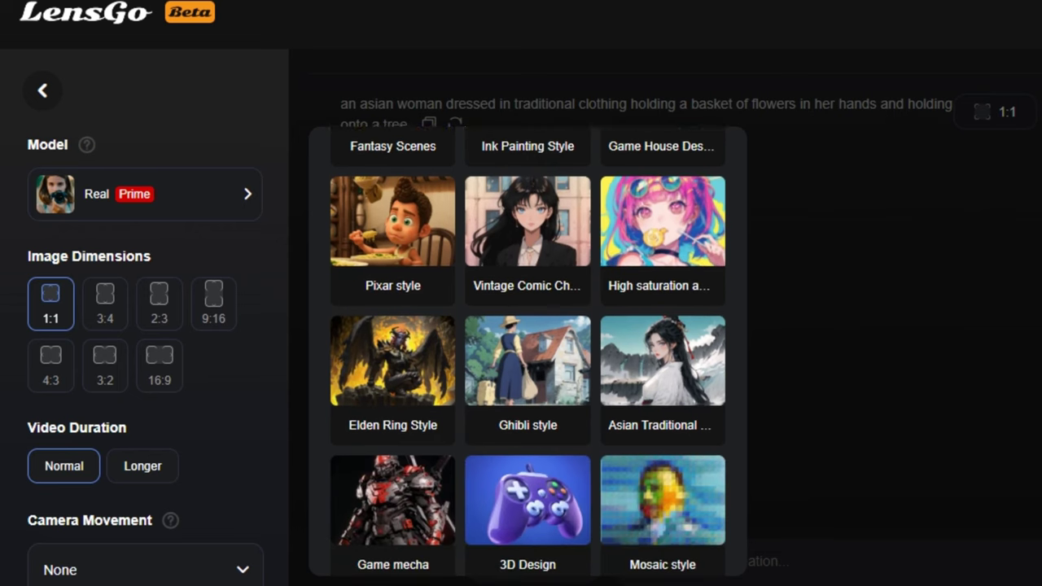
key("Escape")
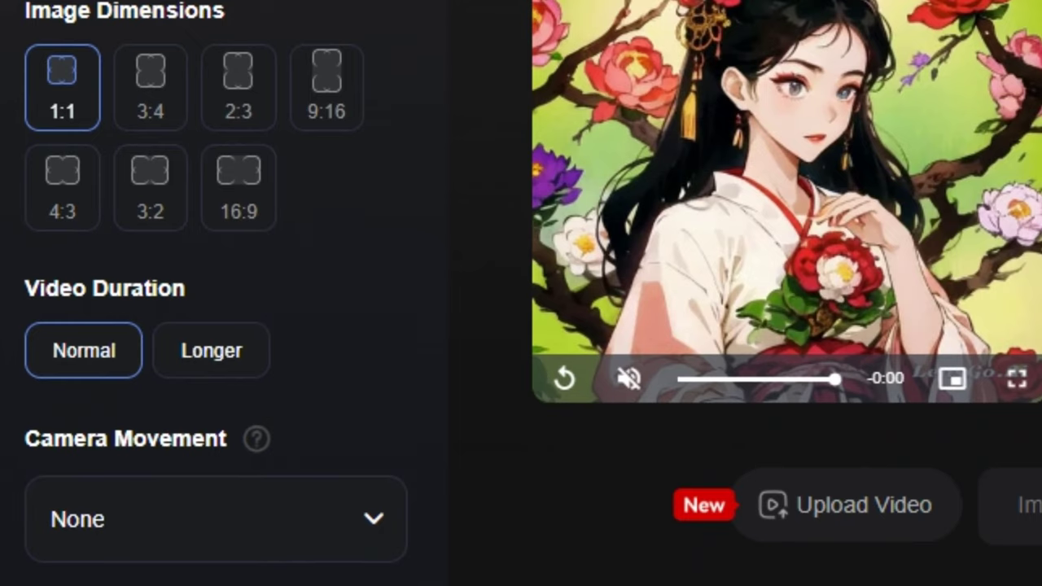
- Set the video duration to Longer and review the available camera movement options
scroll(212, 269, "down", 2)
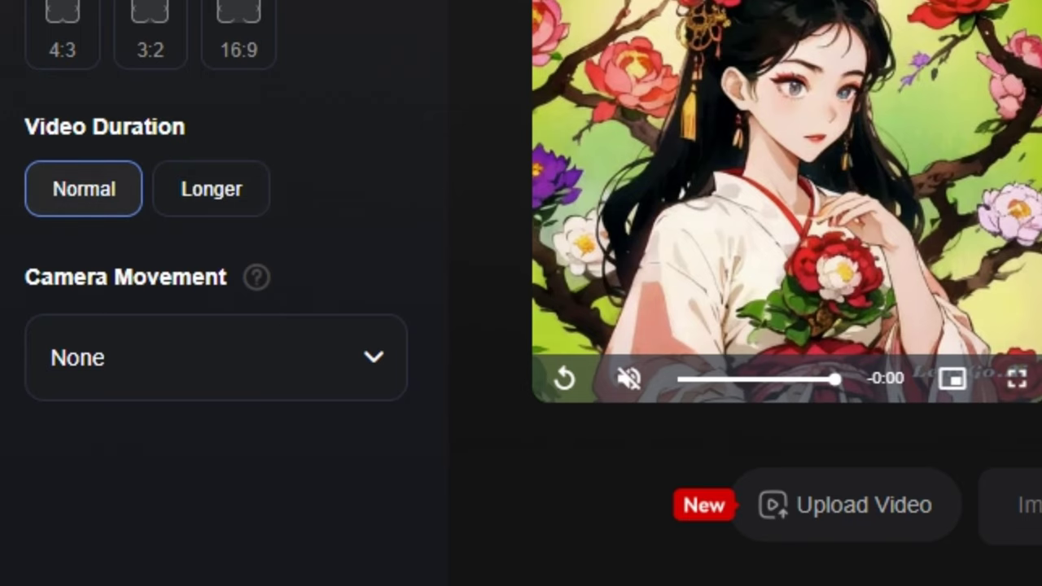
left_click(211, 189)
left_click(216, 358)
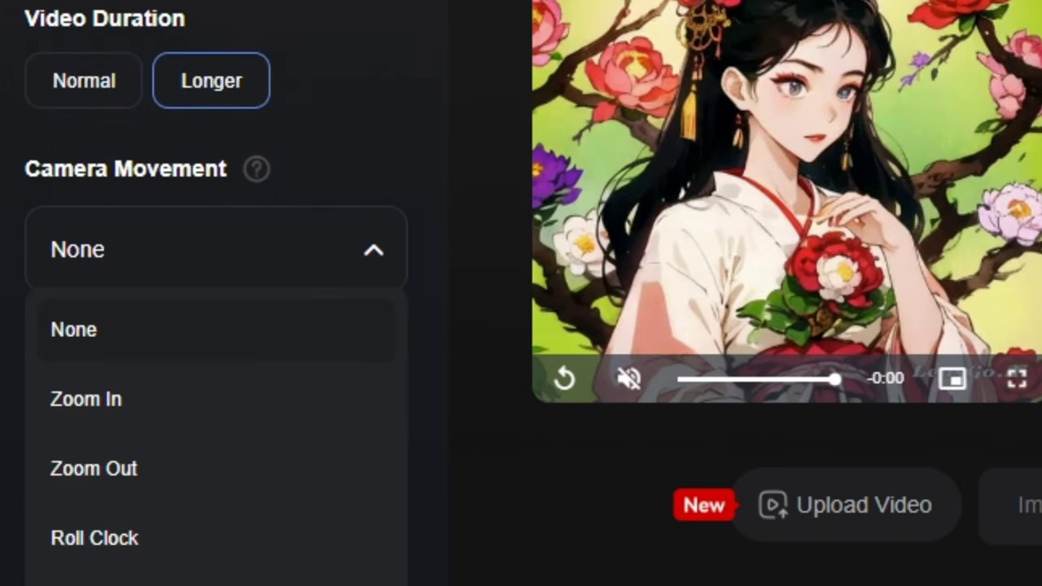
scroll(216, 436, "down", 4)
scroll(216, 435, "up", 5)
scroll(216, 440, "down", 2)
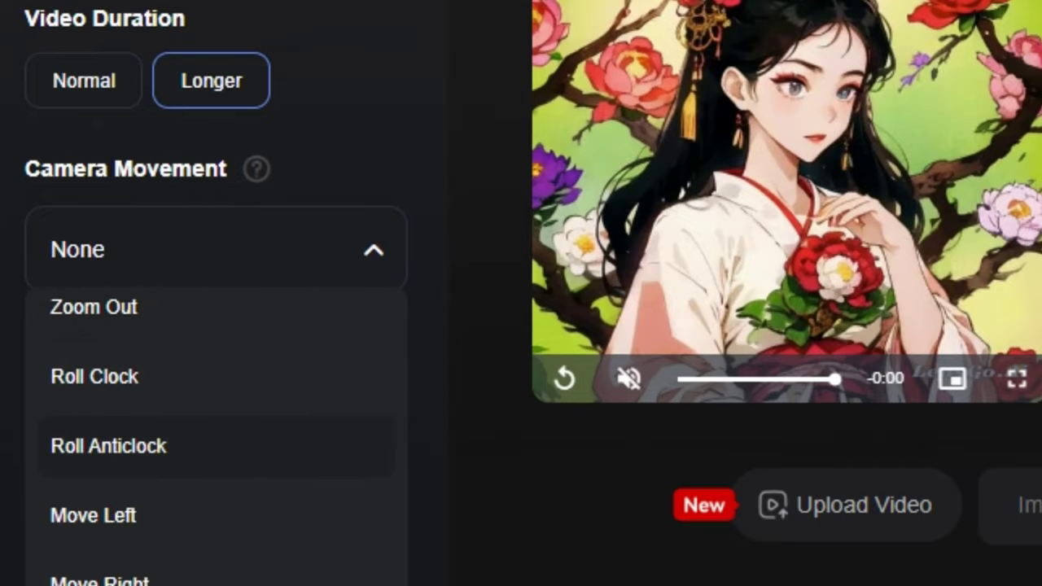
scroll(215, 436, "down", 2)
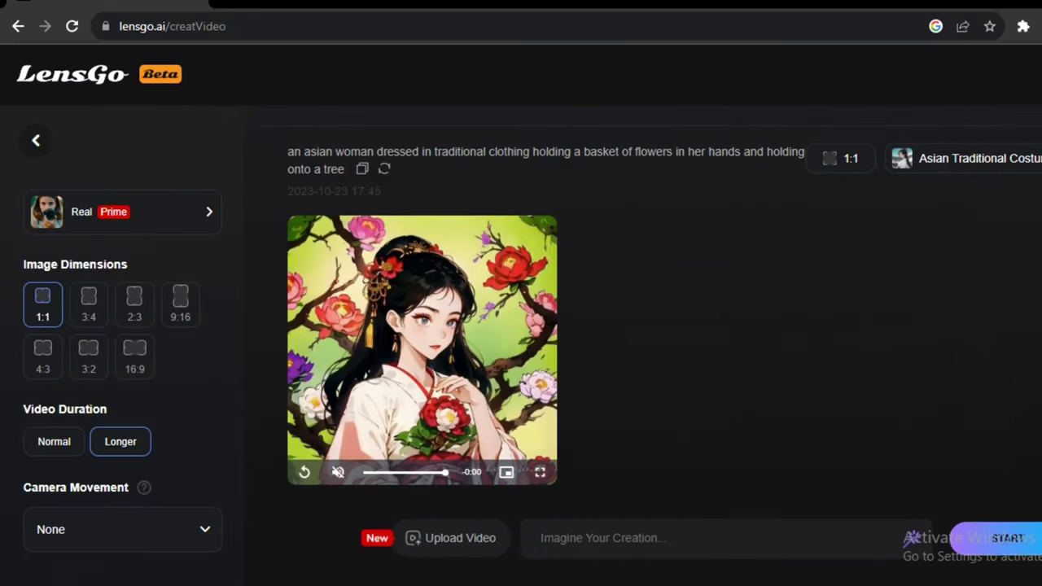
- Select the Anime core model and generate a video from the featured prompt "an astronaut tripping through space"
left_click(122, 211)
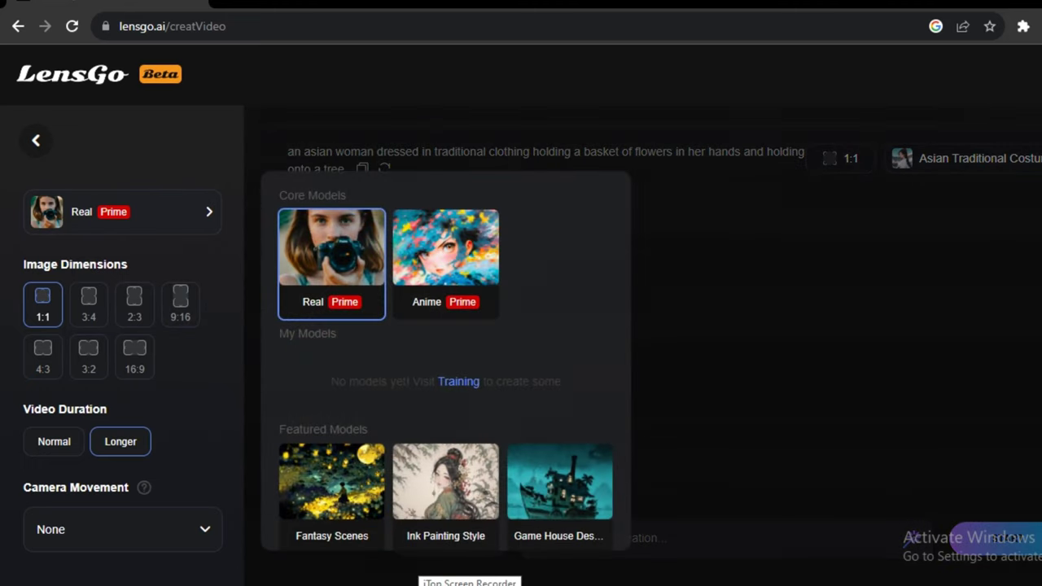
left_click(447, 257)
left_click(482, 534)
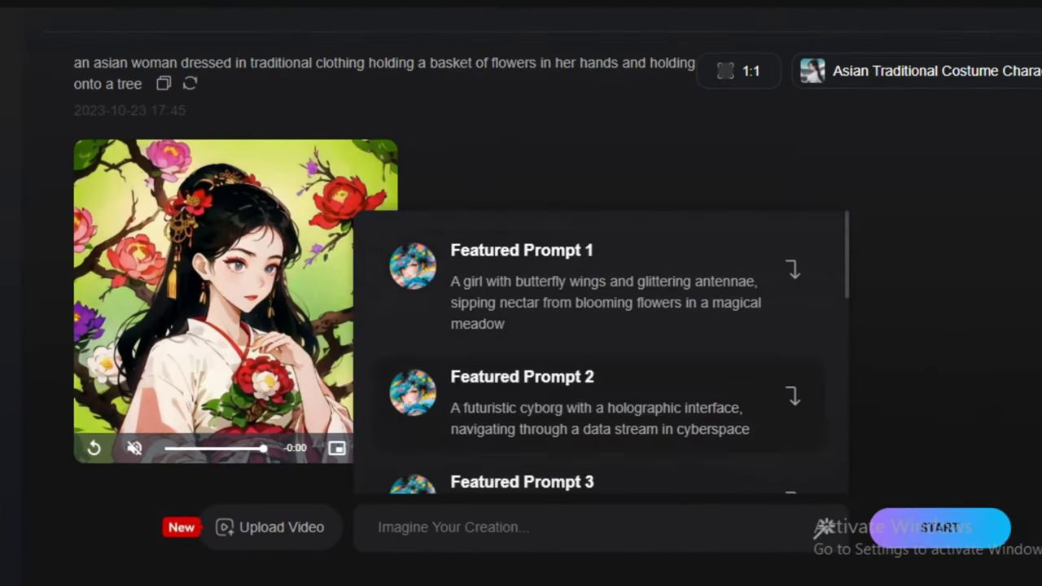
scroll(679, 397, "down", 5)
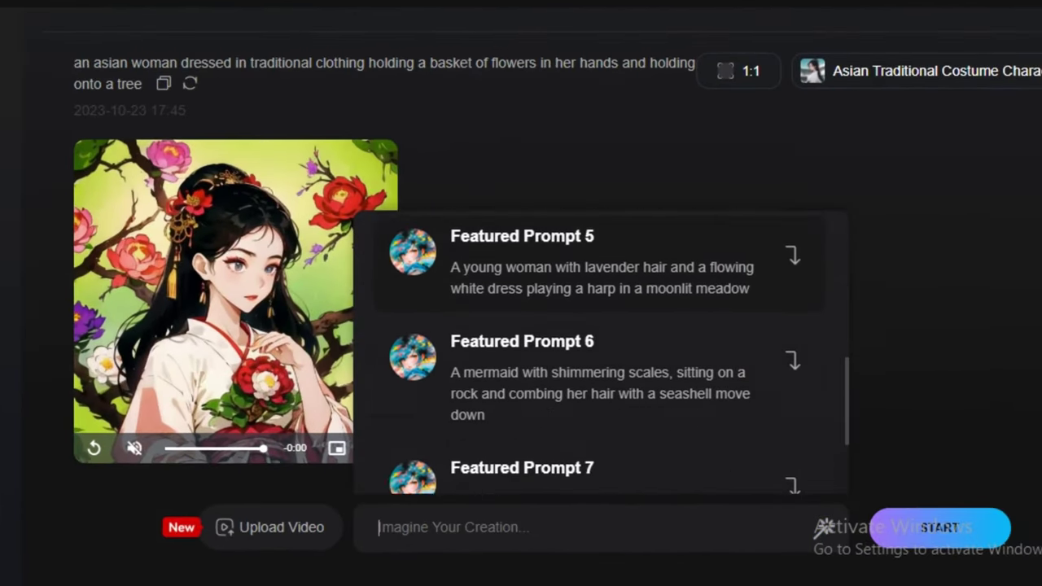
scroll(601, 352, "down", 2)
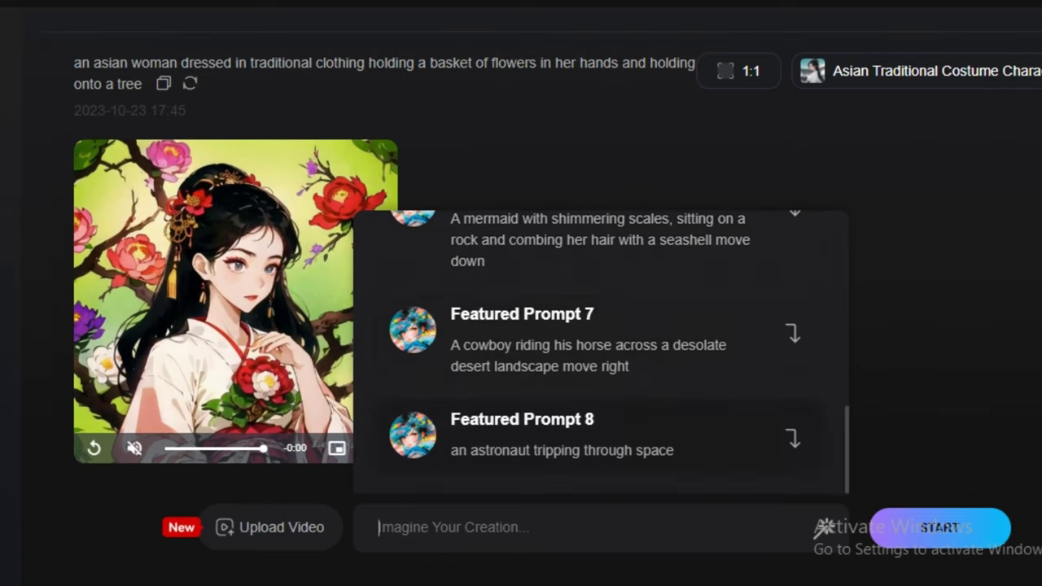
left_click(599, 436)
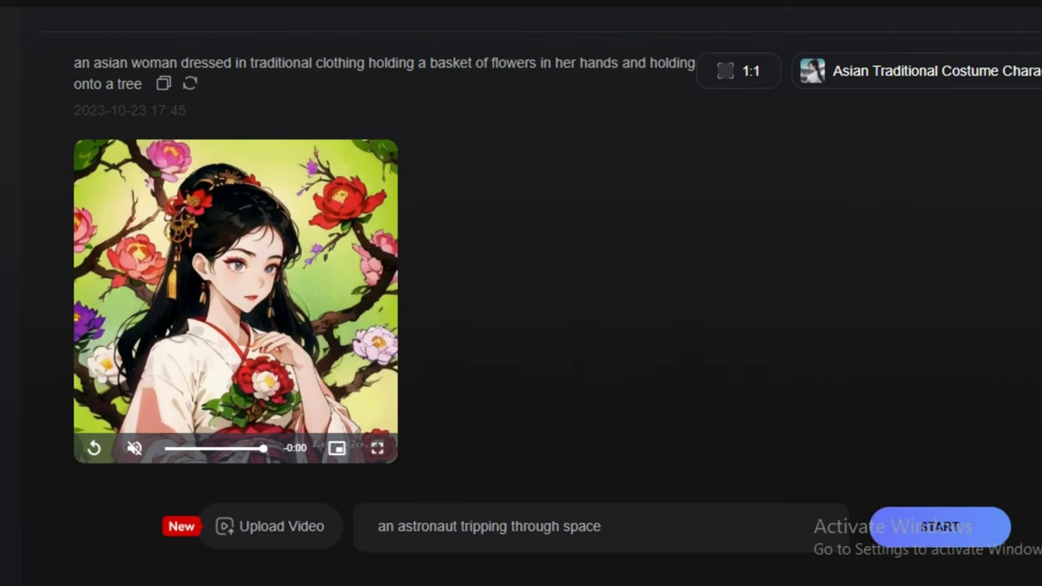
left_click(940, 527)
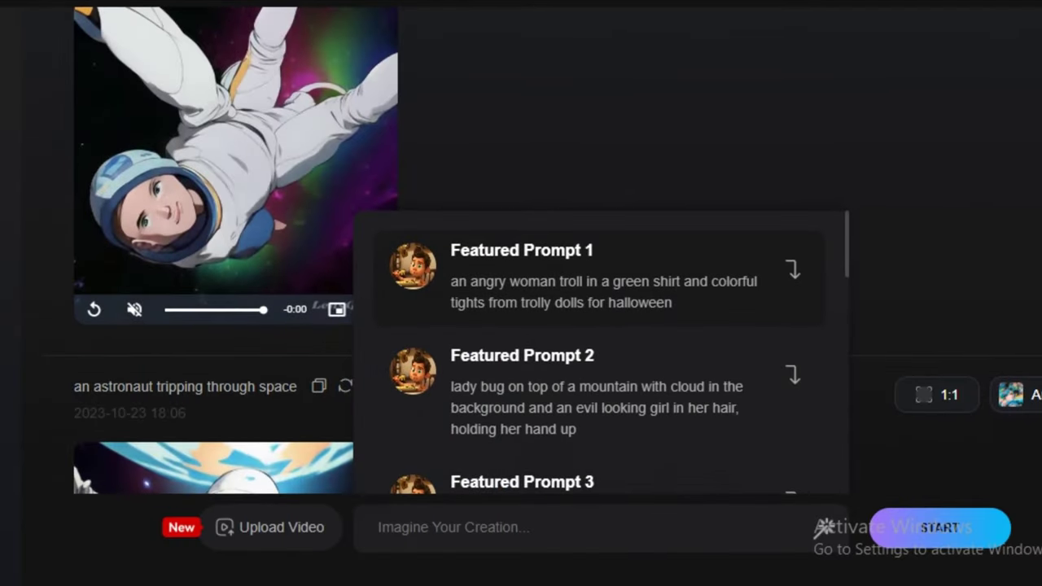
- Use the featured prompt about an african man with curly hair and beard, and view its Pixar style video full screen
scroll(606, 373, "down", 2)
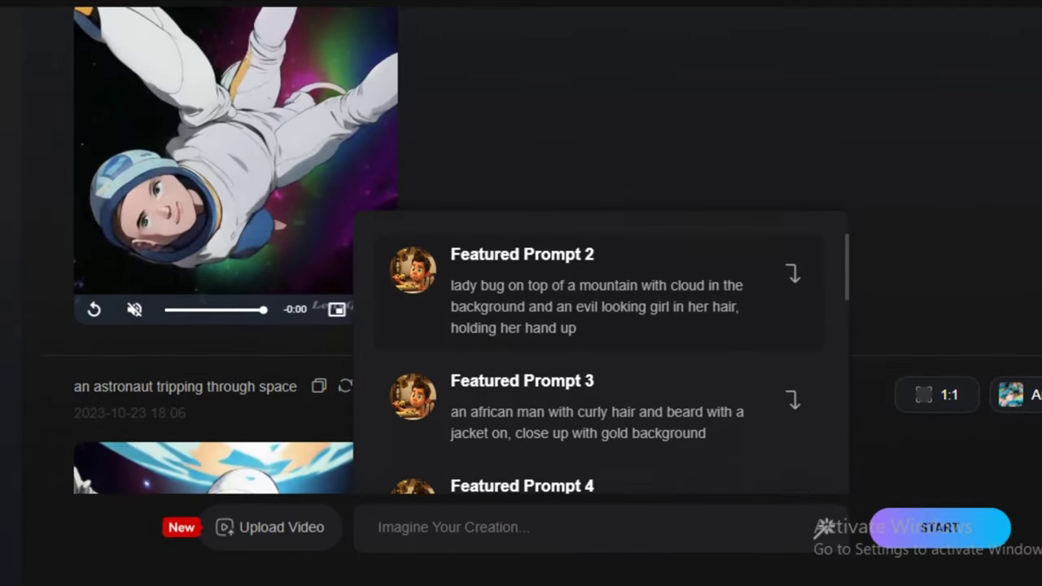
left_click(535, 431)
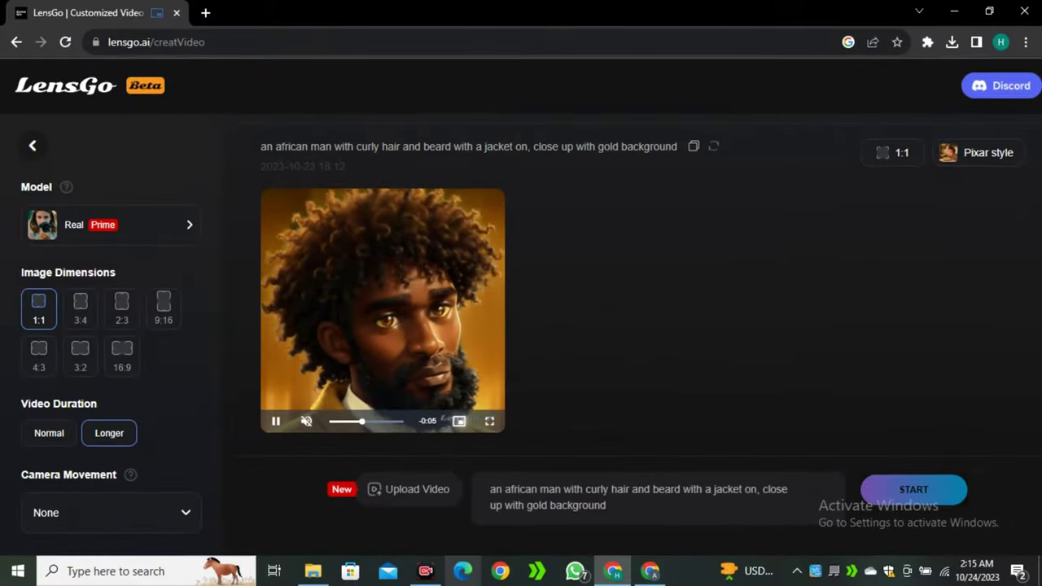
left_click(491, 420)
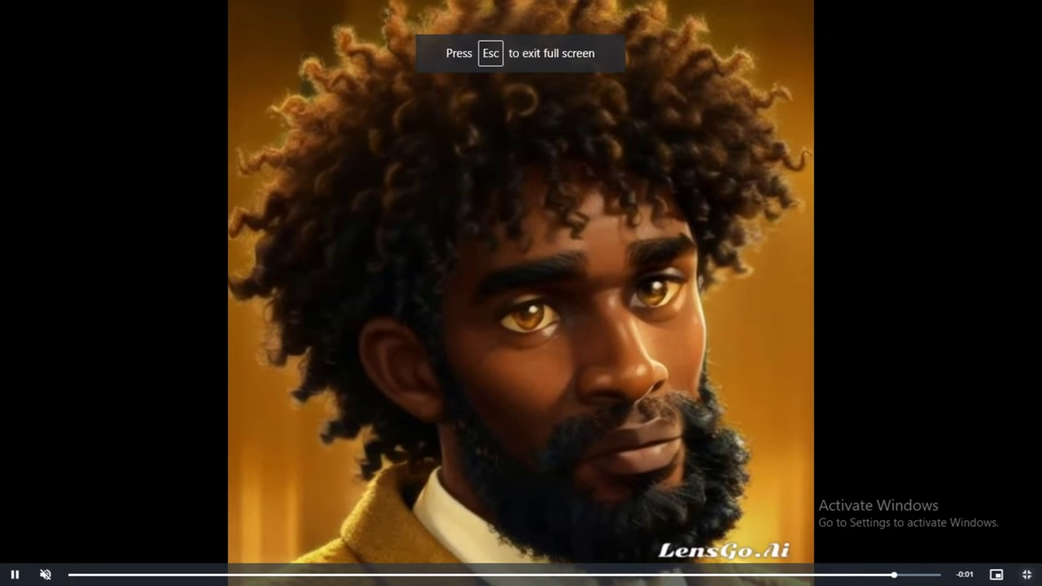
key("space")
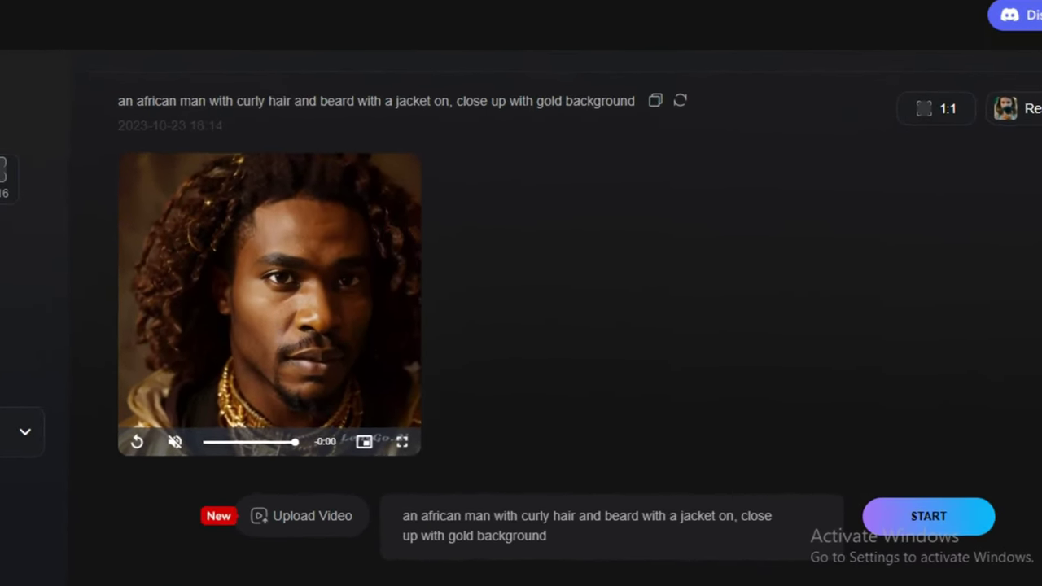
- Upload the video file "182353 (Original)" from the Downloads folder
left_click(407, 490)
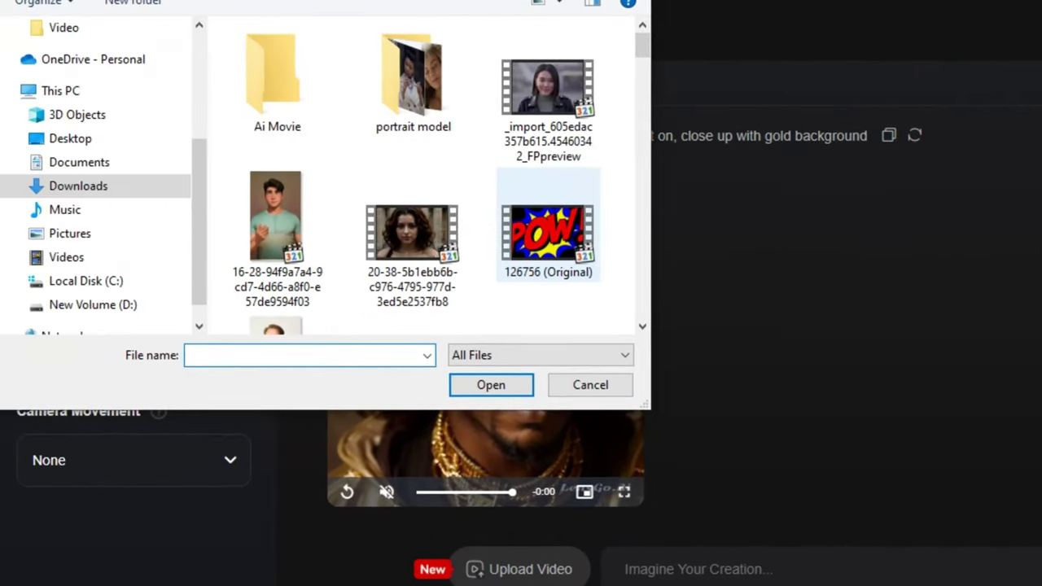
scroll(170, 212, "down", 3)
left_click(35, 98)
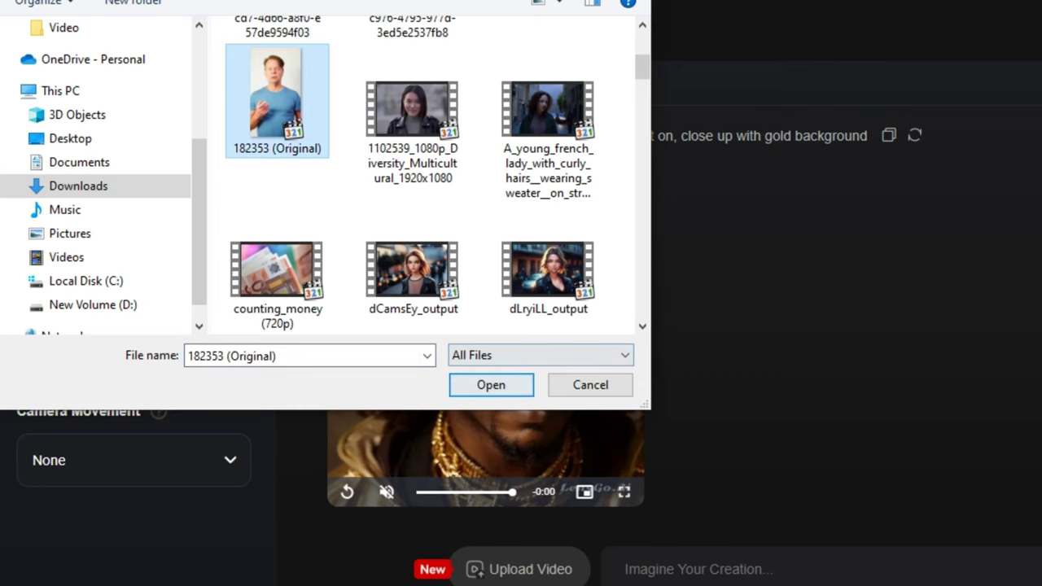
left_click(491, 385)
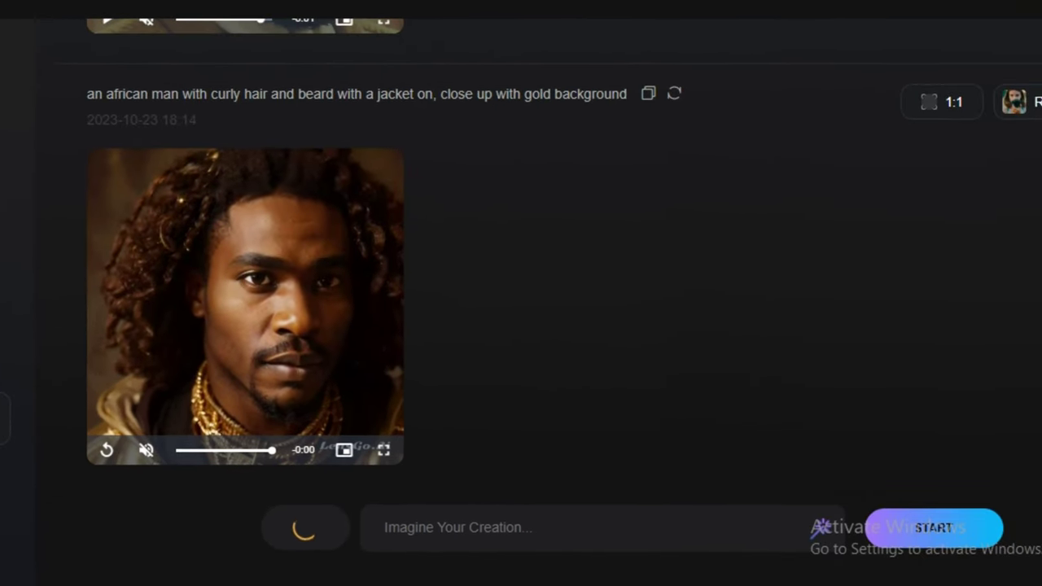
- Begin entering the prompt for the uploaded video
left_click(698, 569)
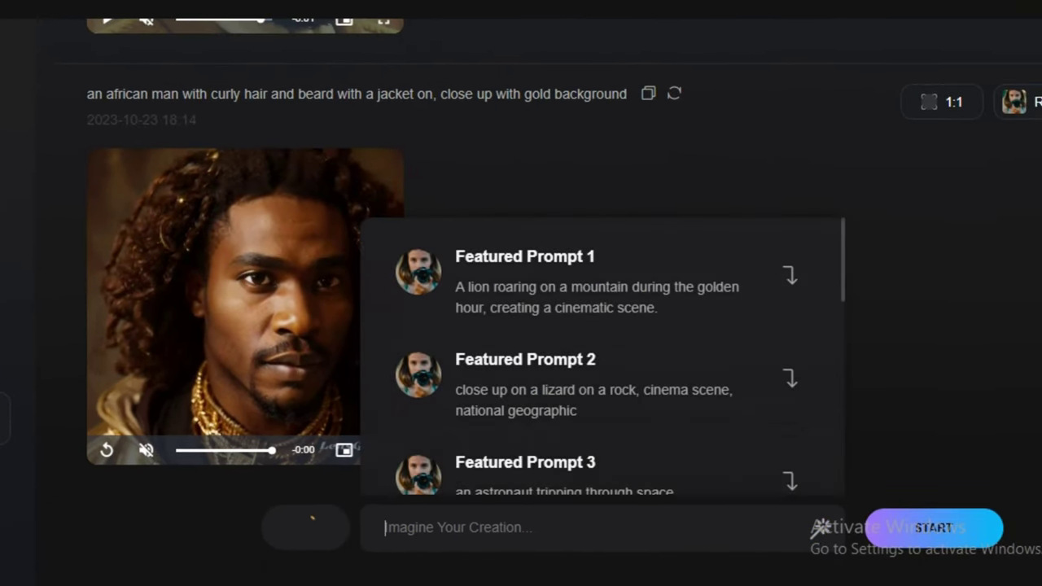